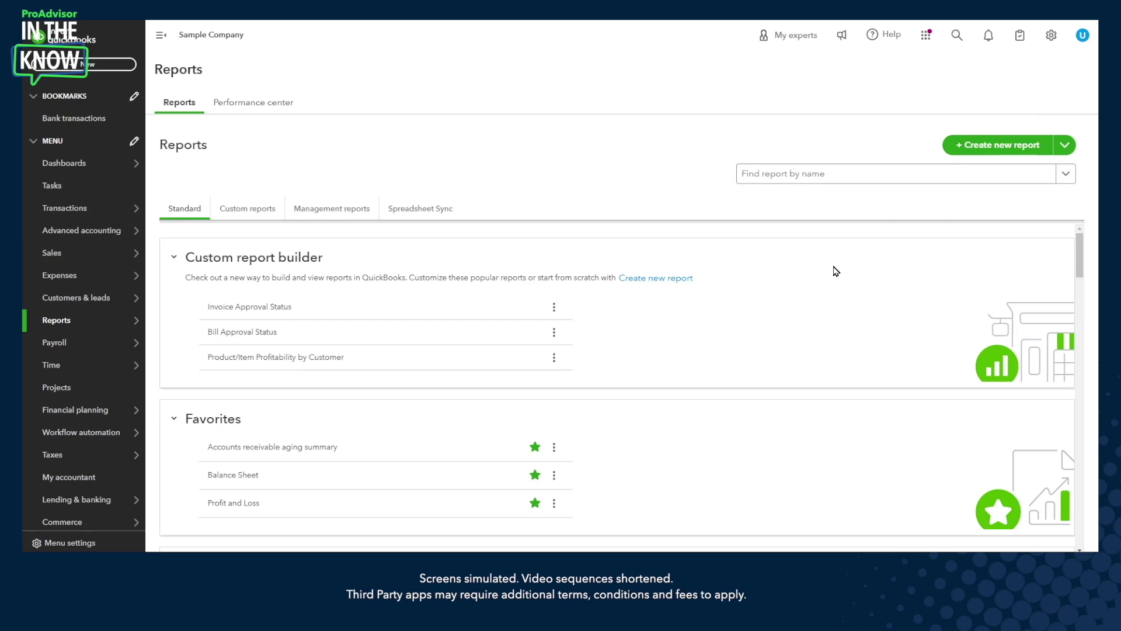
pyautogui.scroll(-7, 778, 420)
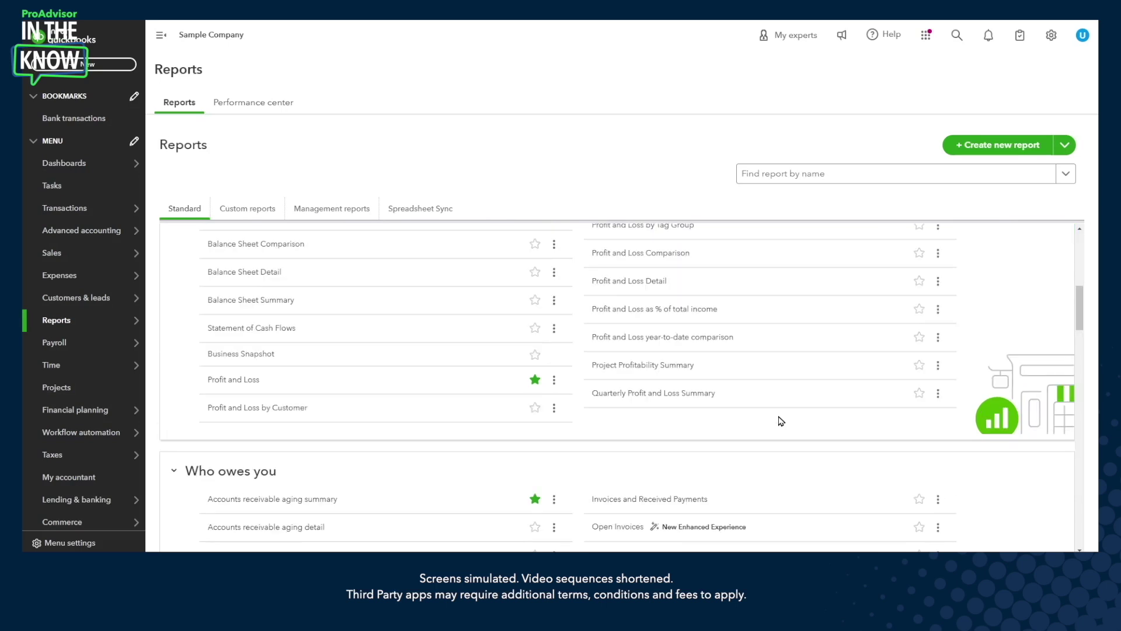
pyautogui.scroll(-2, 778, 421)
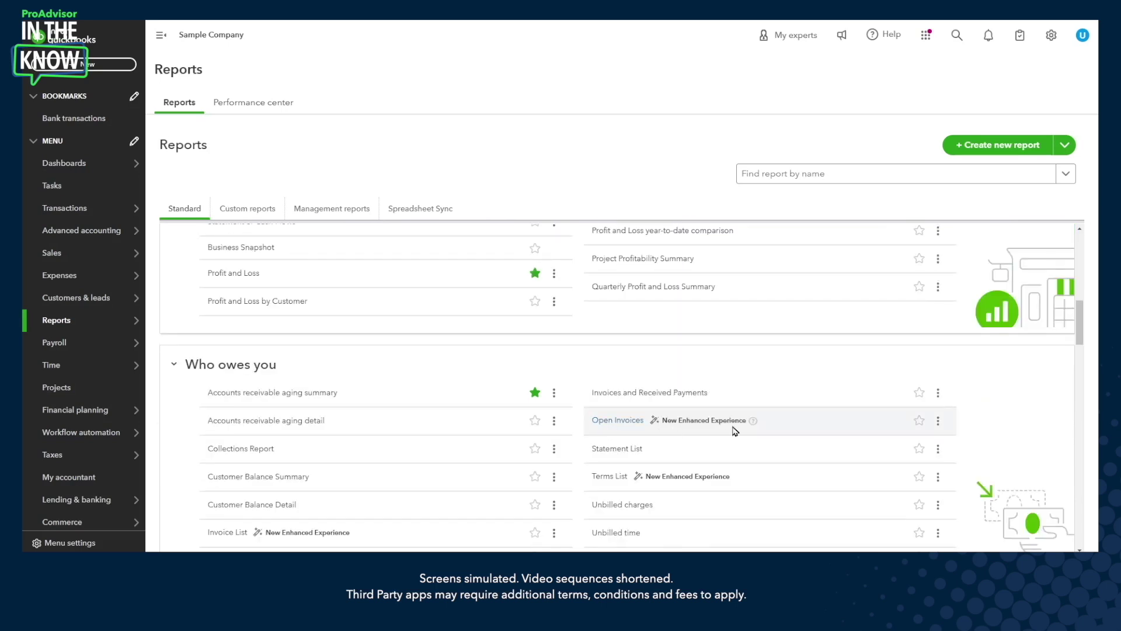
pyautogui.scroll(10, 677, 334)
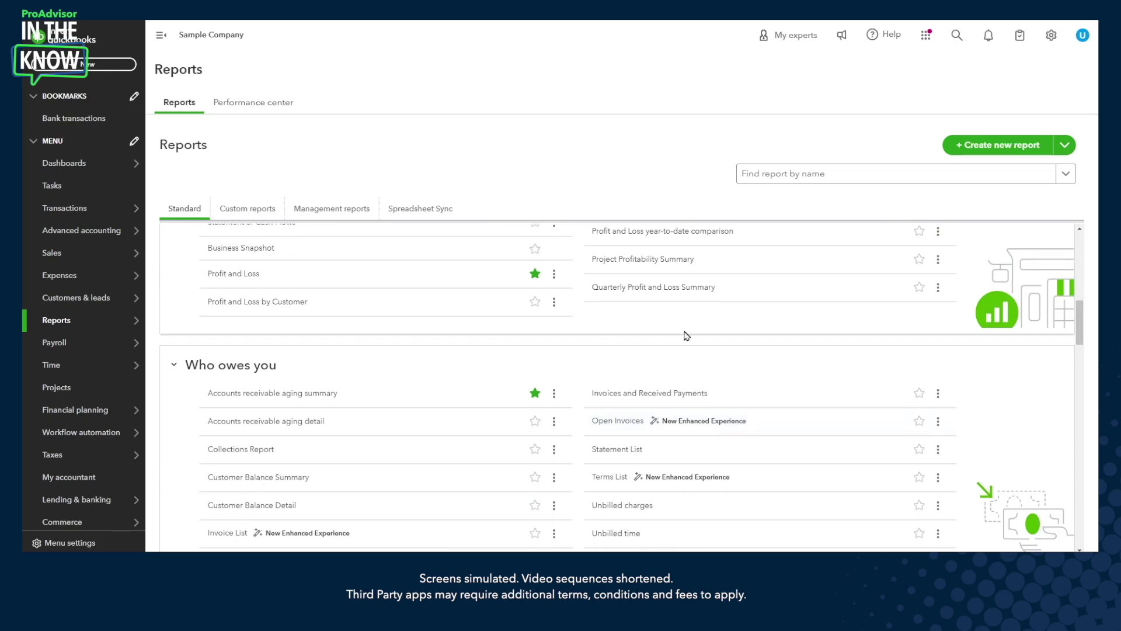
# Create a new custom report using the Invoice report type
pyautogui.click(1000, 146)
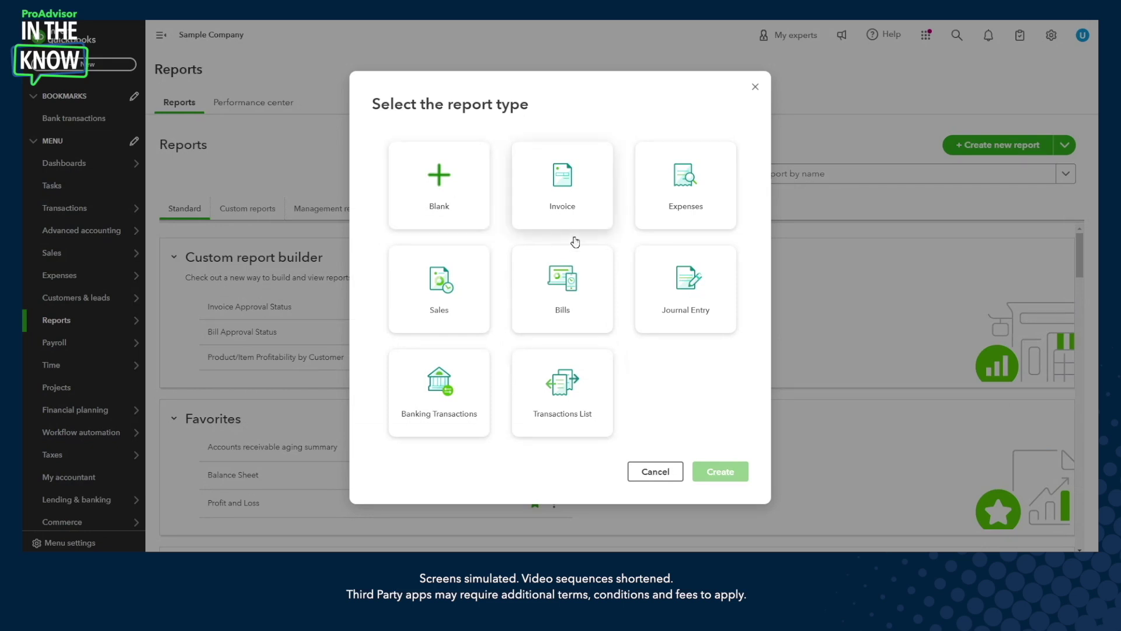
pyautogui.click(570, 205)
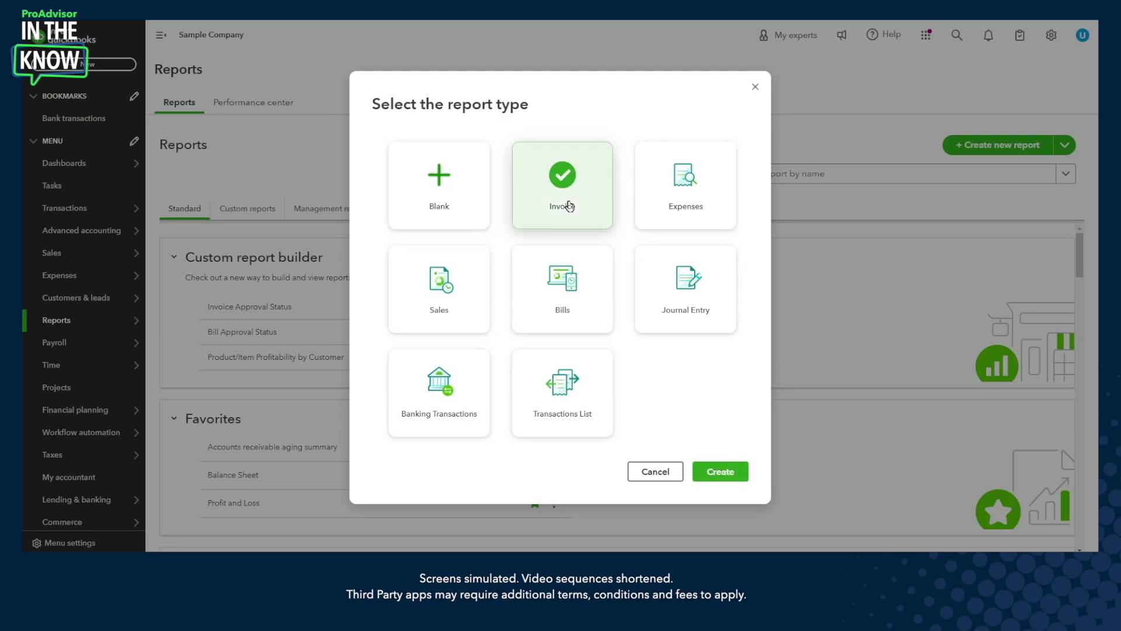
pyautogui.click(720, 472)
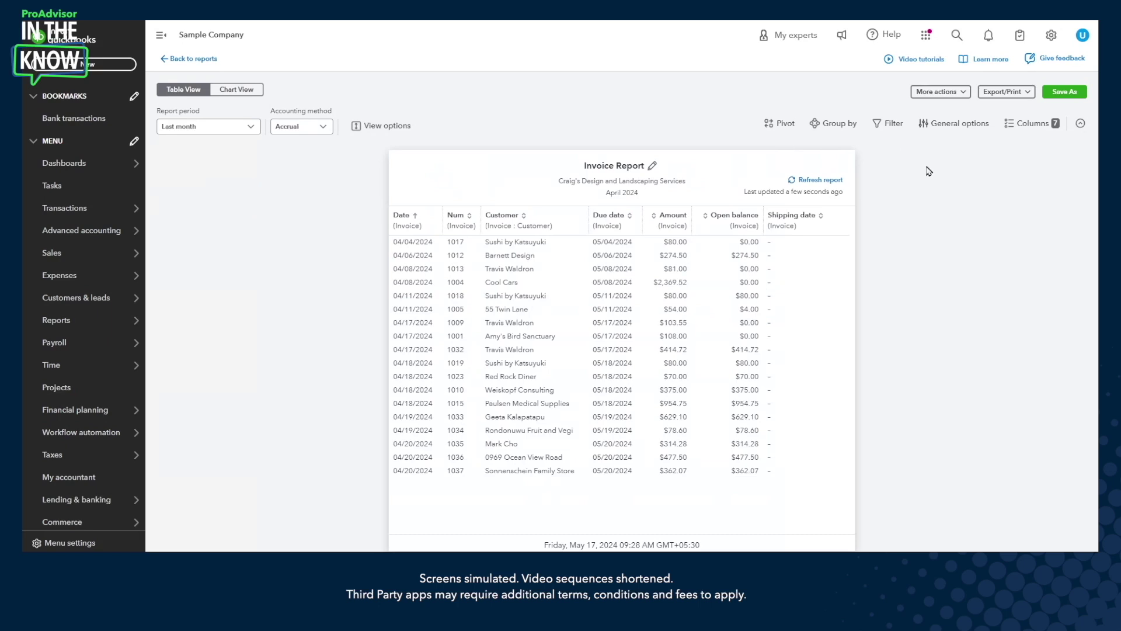
# Show the Sales > Invoice fields under More Columns in the report's column settings
pyautogui.click(1033, 123)
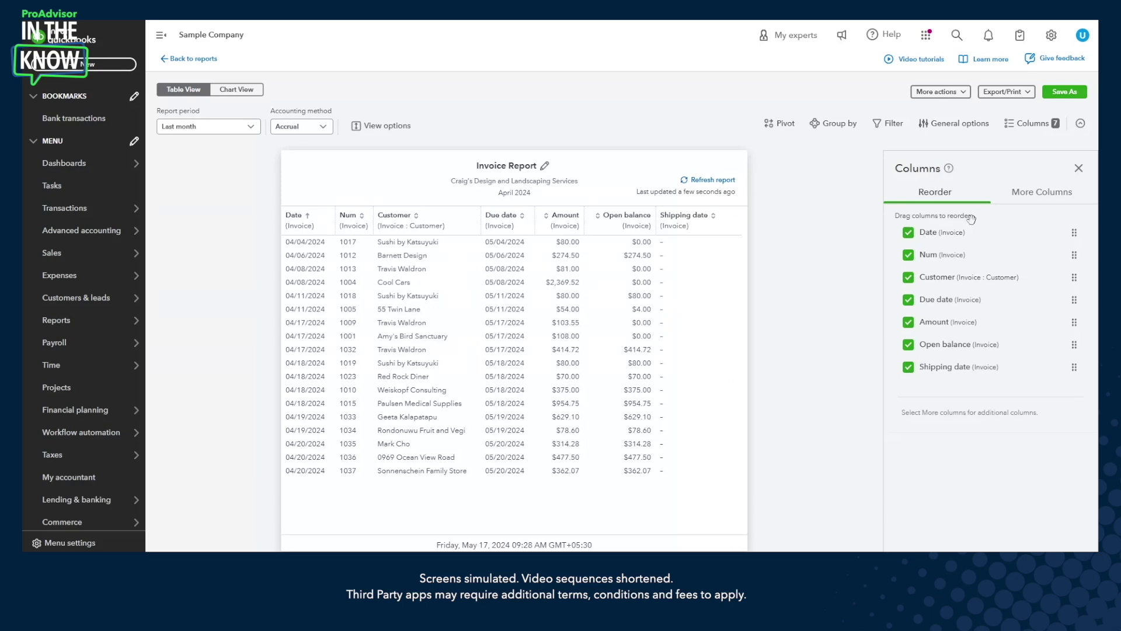
pyautogui.click(1034, 198)
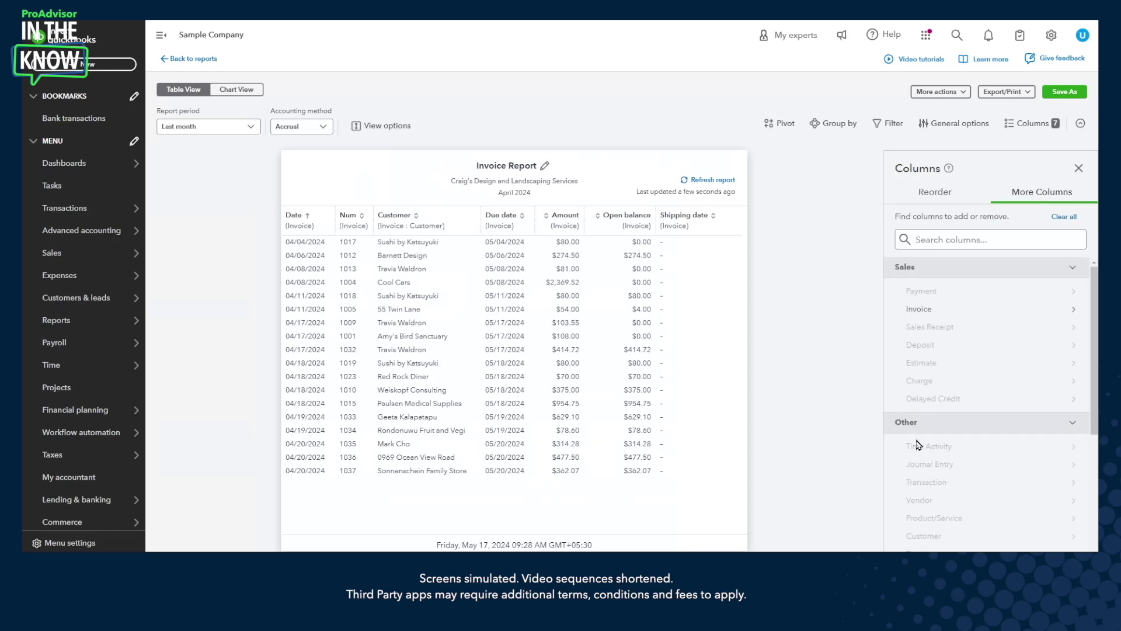
pyautogui.click(921, 310)
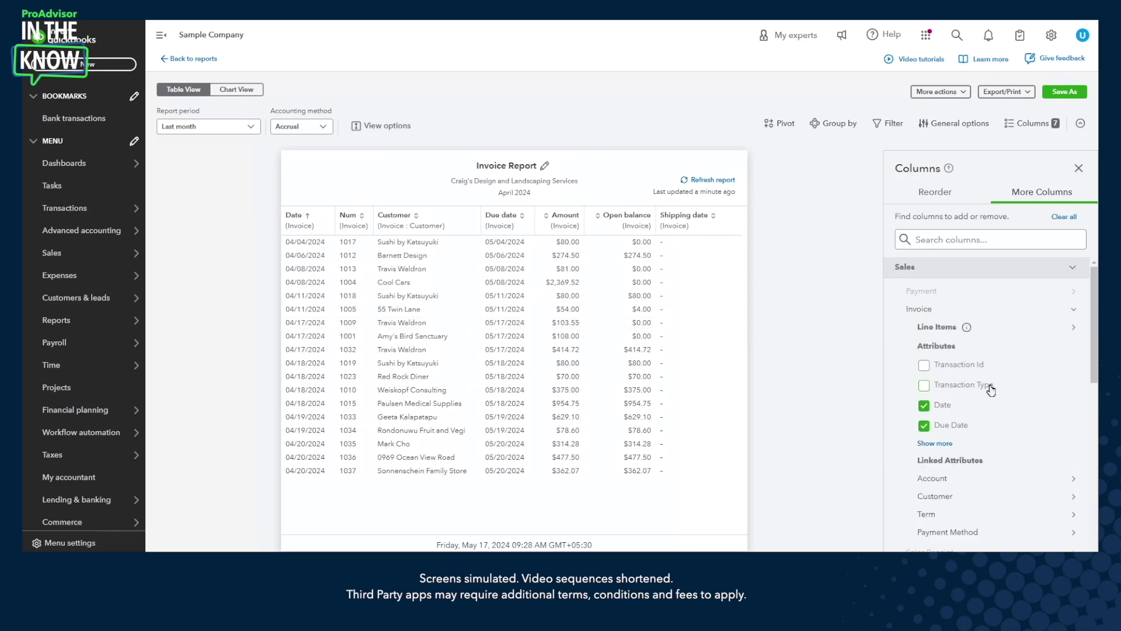
pyautogui.moveTo(1096, 370); pyautogui.dragTo(1095, 383)
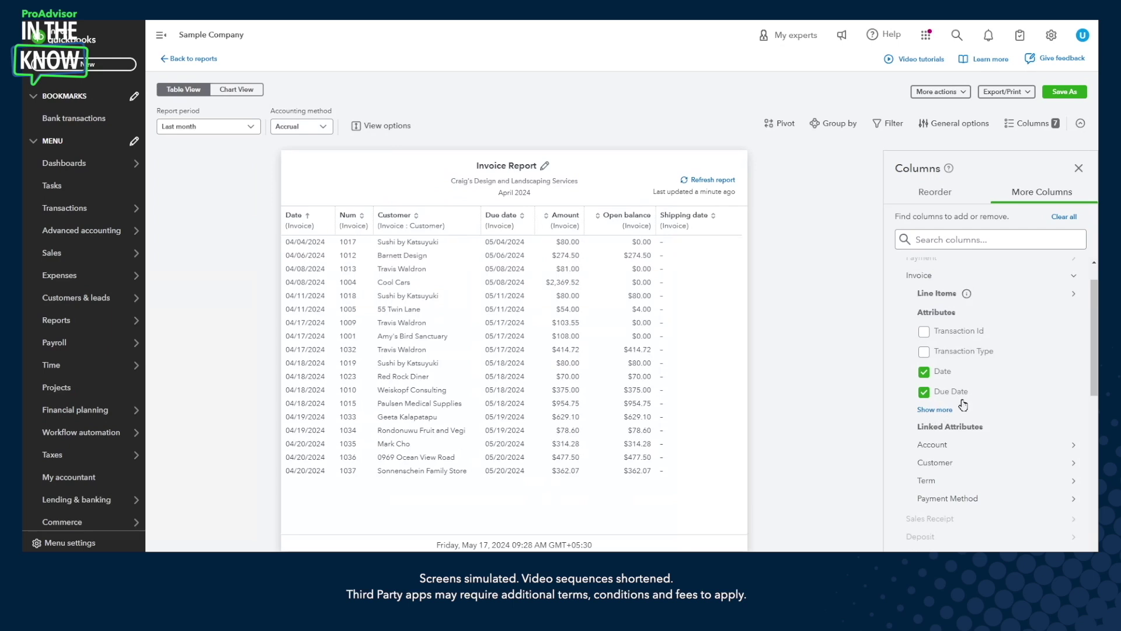
# Sort the Invoice Report by Customer and set its period to This year (January–December 2024)
pyautogui.click(1001, 238)
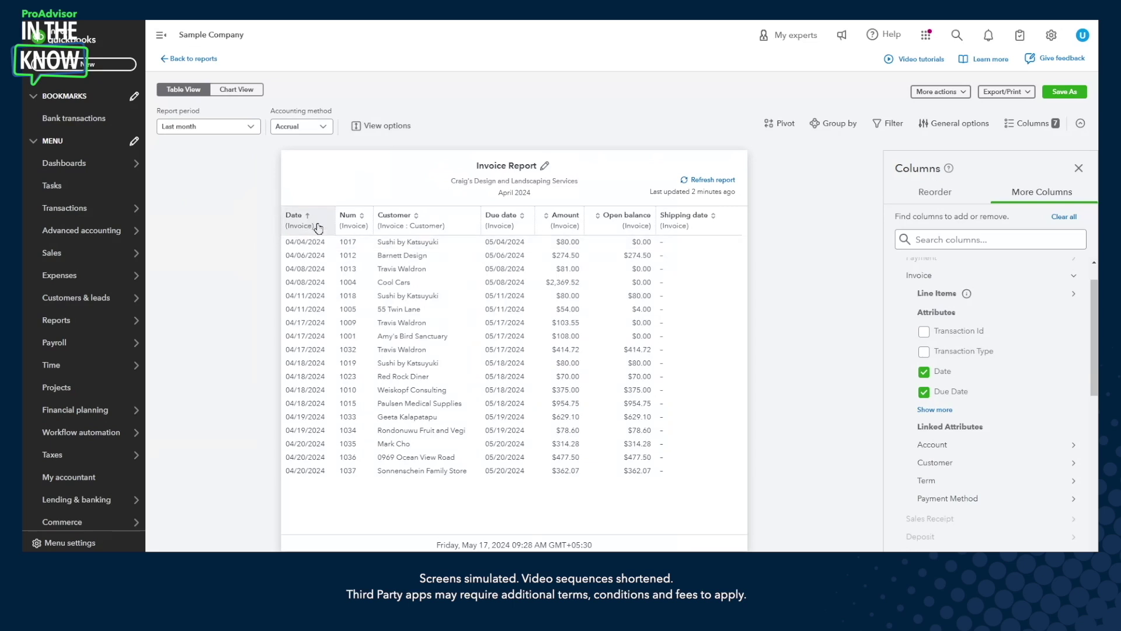
pyautogui.click(420, 223)
pyautogui.click(250, 126)
pyautogui.scroll(1, 213, 240)
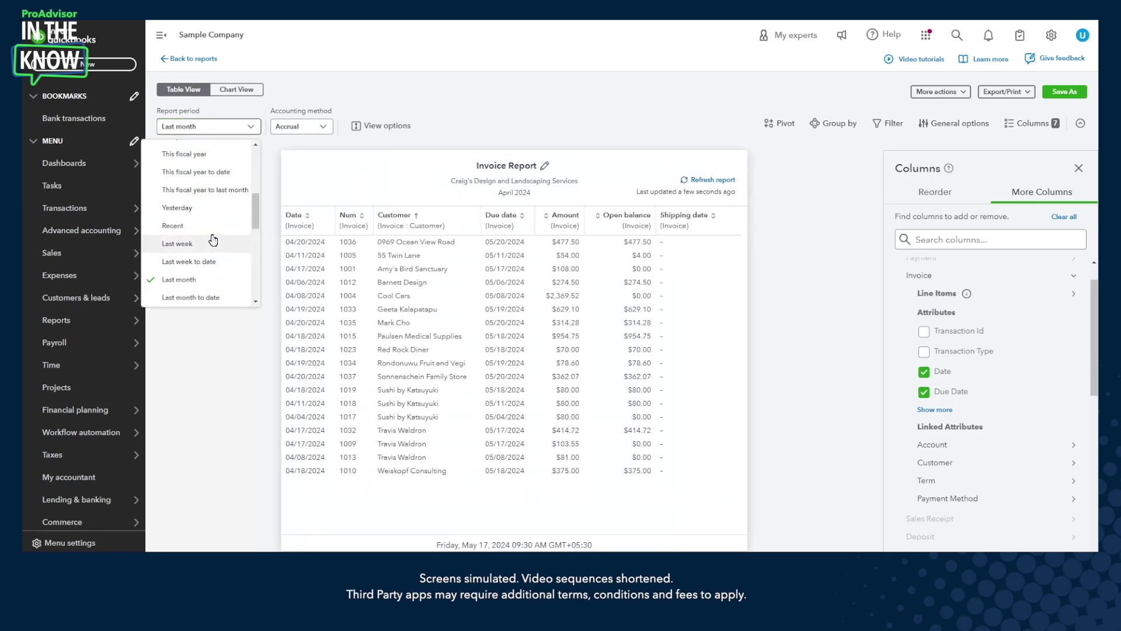
pyautogui.scroll(1, 199, 198)
pyautogui.click(180, 155)
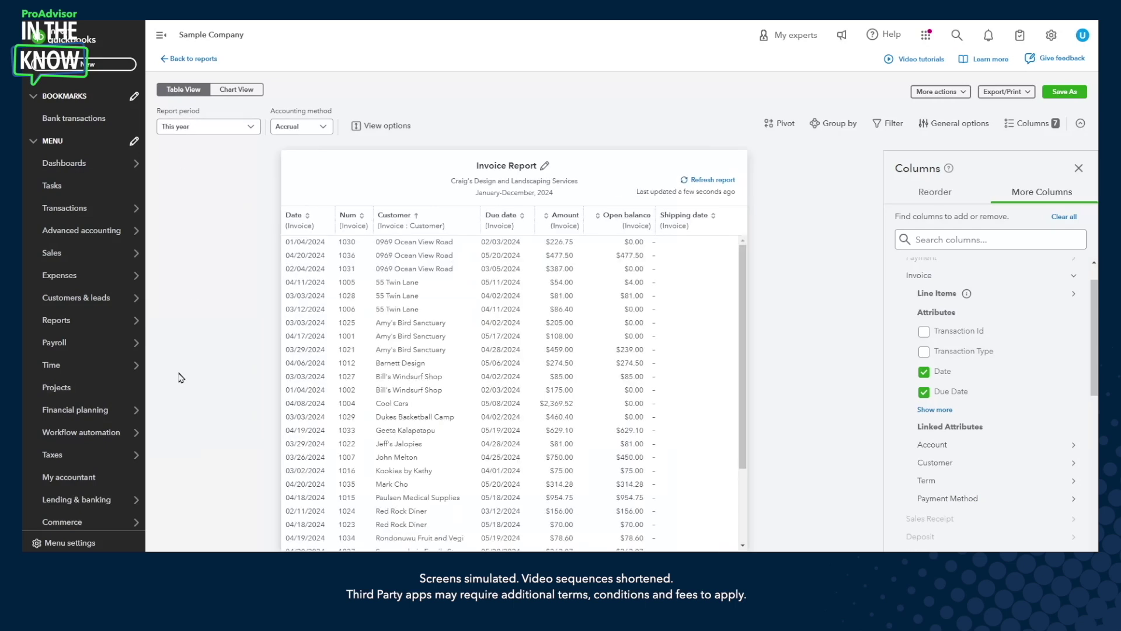
# Add a report filter condition: Customer equals the chosen customer
pyautogui.click(888, 123)
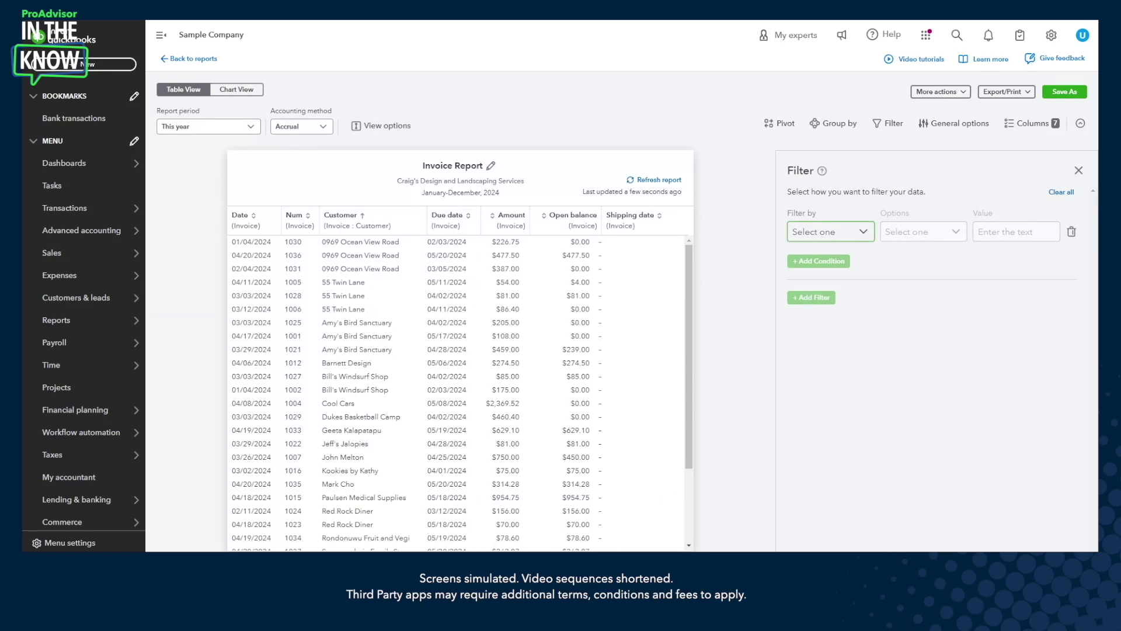
pyautogui.click(863, 234)
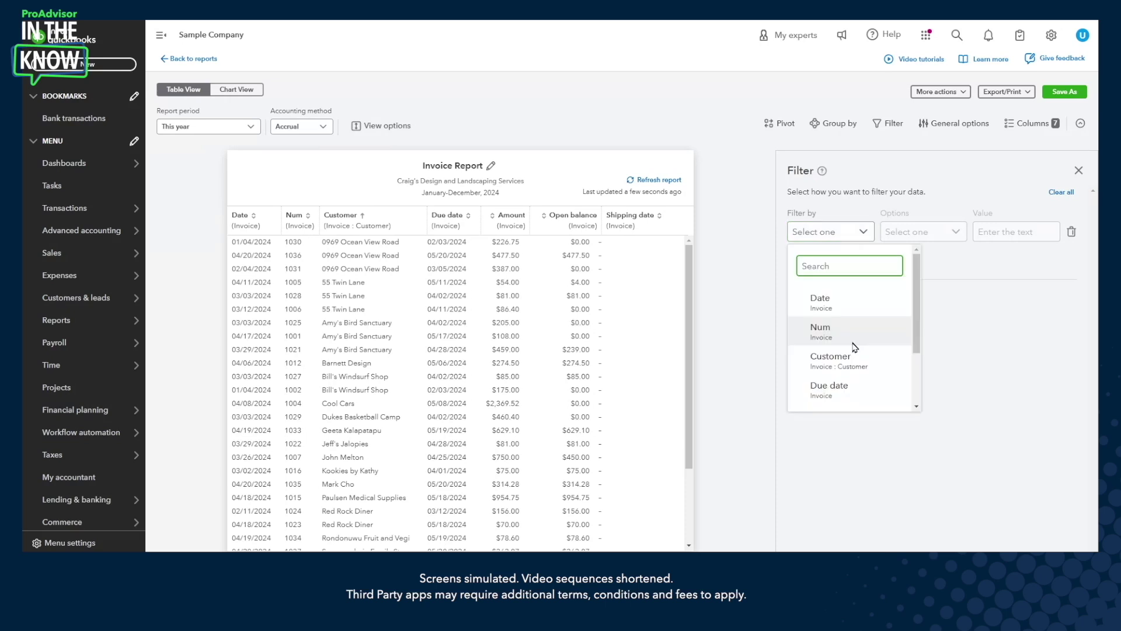
pyautogui.moveTo(921, 337); pyautogui.dragTo(917, 349)
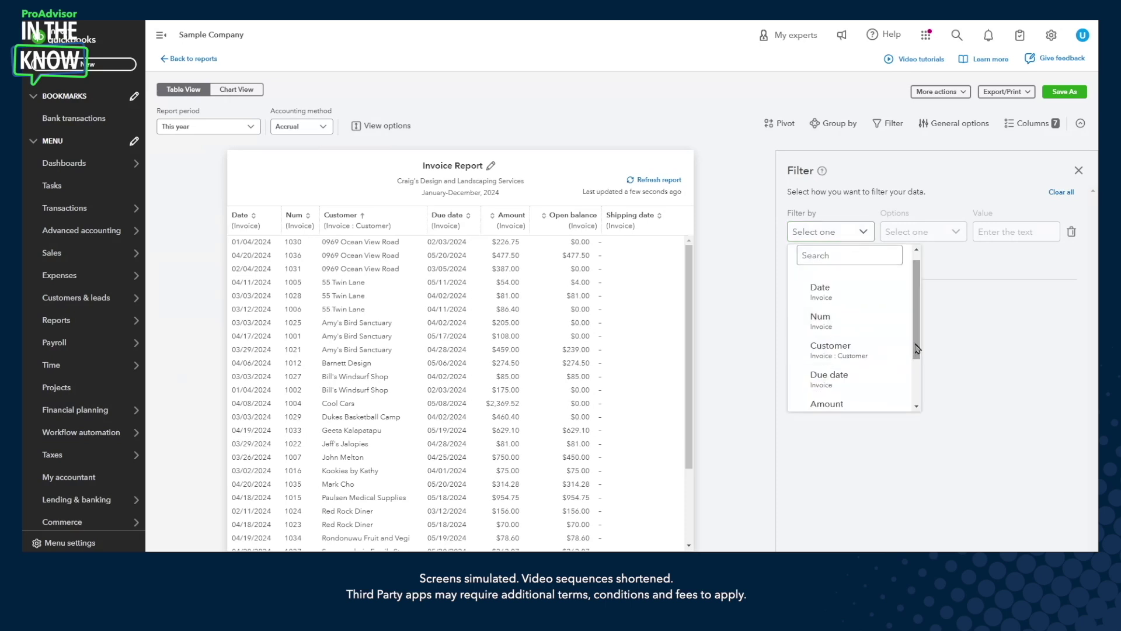
pyautogui.click(830, 349)
pyautogui.click(1047, 237)
pyautogui.click(907, 298)
pyautogui.click(918, 478)
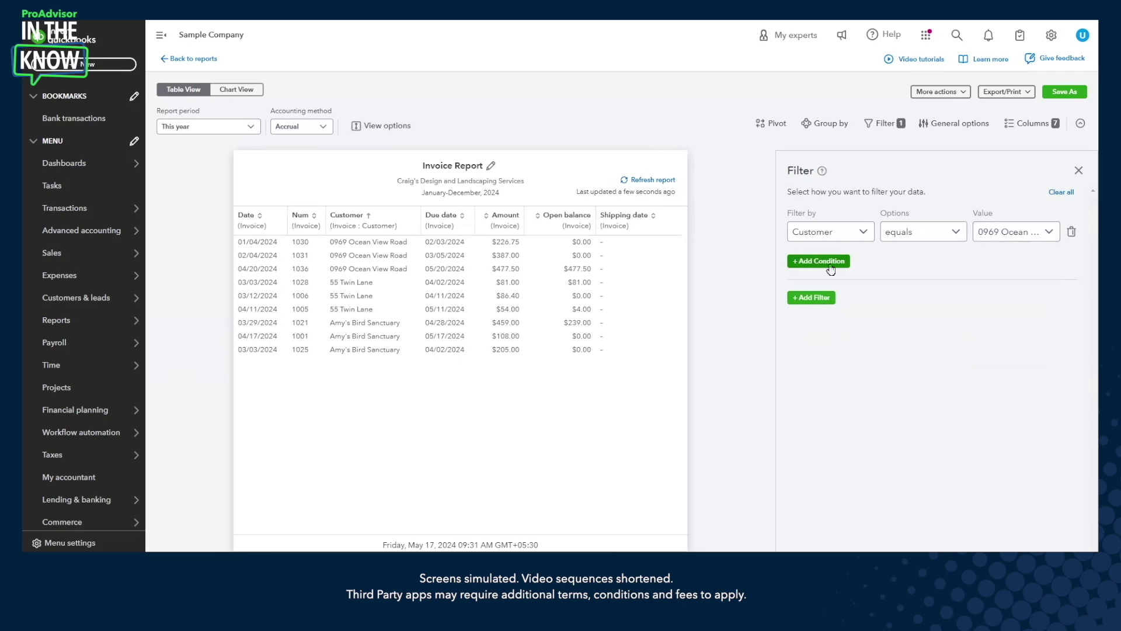
# Add a second condition joined with Or: Amount is greater than 10
pyautogui.click(830, 267)
pyautogui.click(801, 277)
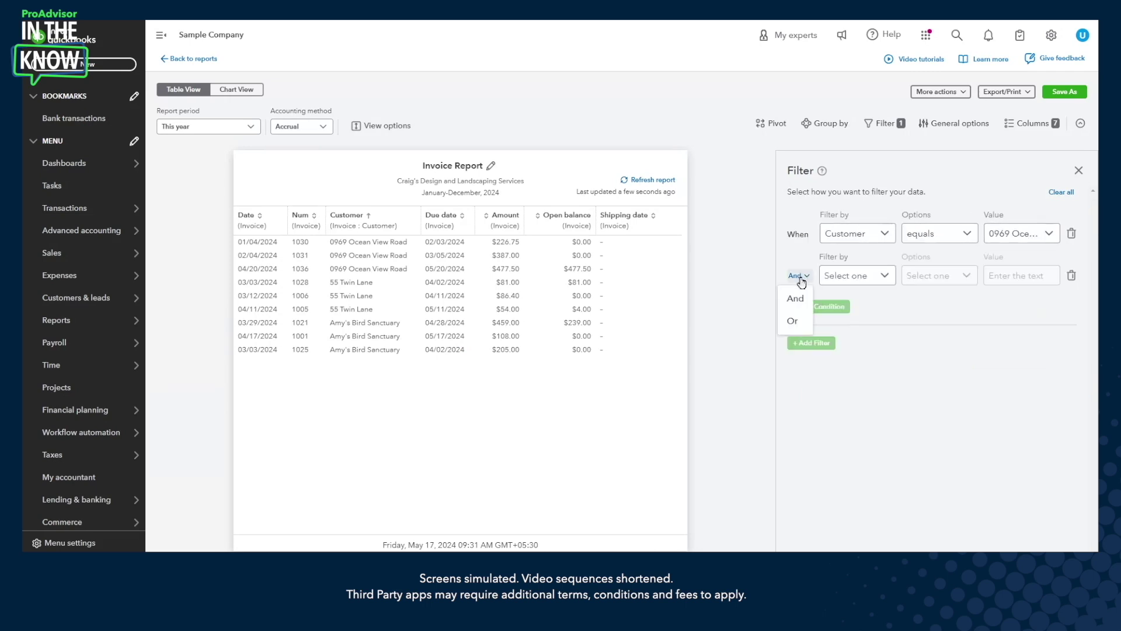
pyautogui.click(799, 323)
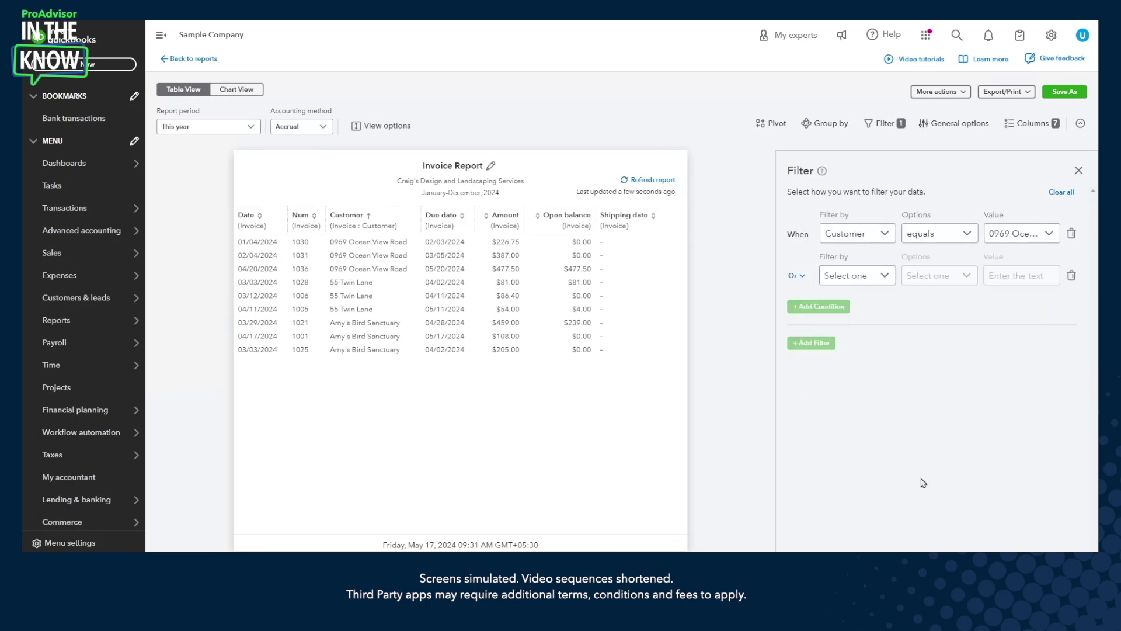
pyautogui.click(873, 284)
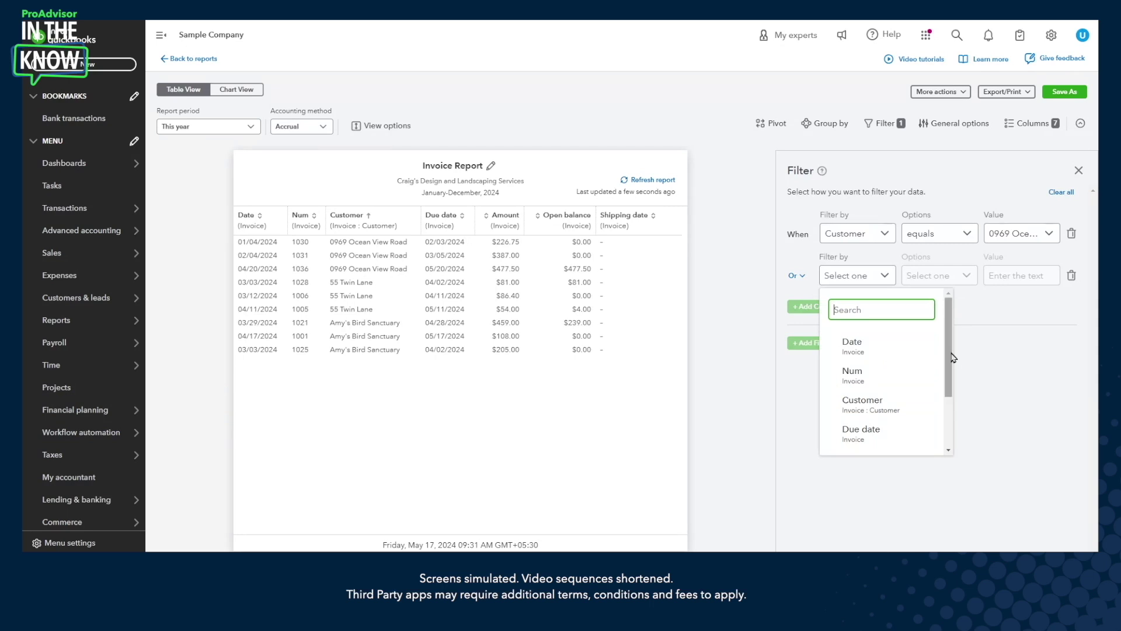
pyautogui.scroll(-1, 949, 361)
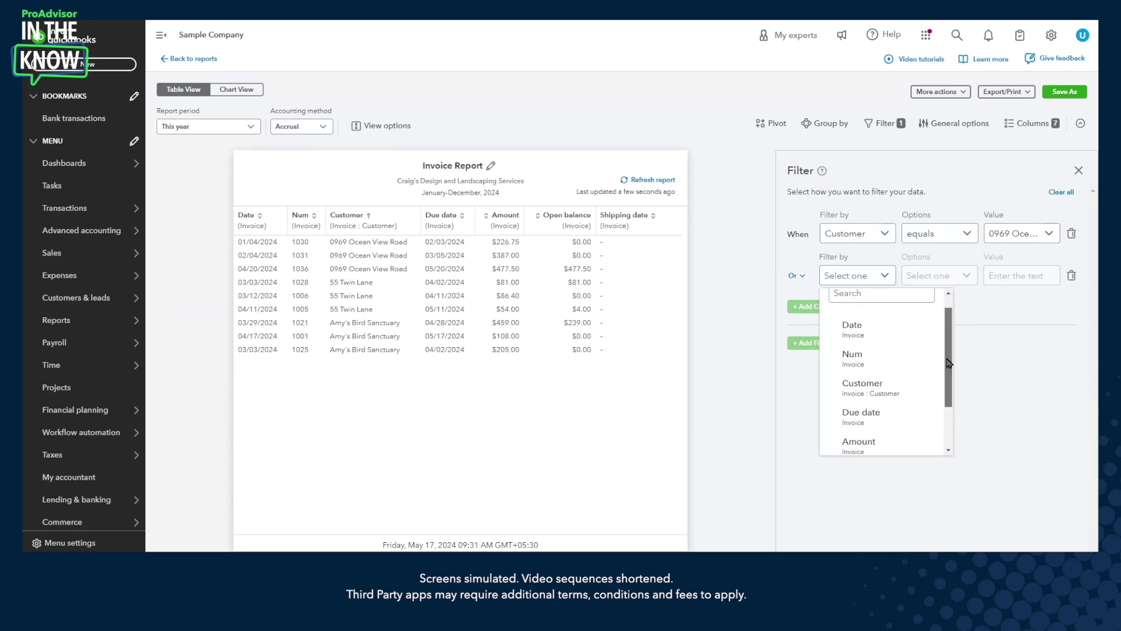
pyautogui.click(881, 409)
pyautogui.click(961, 279)
pyautogui.click(934, 305)
pyautogui.click(1008, 276)
pyautogui.write('10')
pyautogui.click(893, 380)
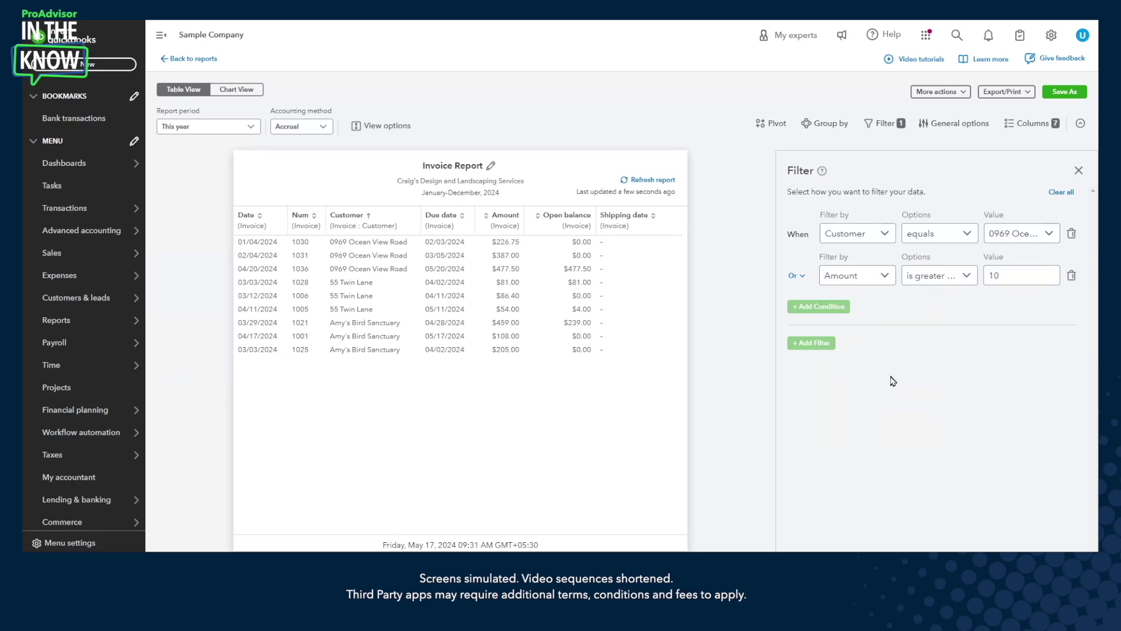